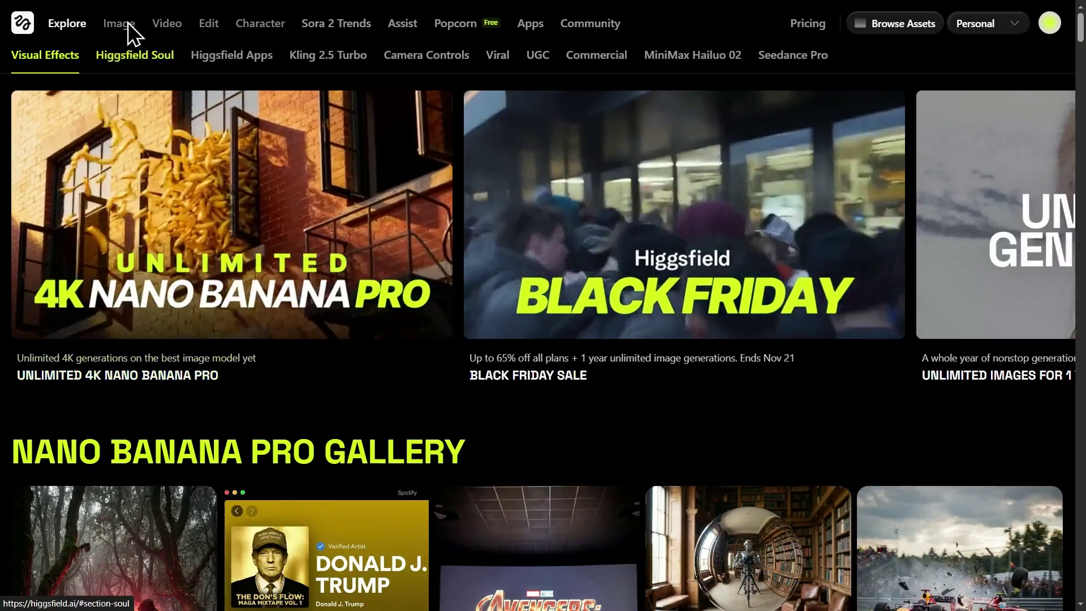
# Step: Open the Image dropdown in the top navigation bar to see the image models
pyautogui.moveTo(125, 20)
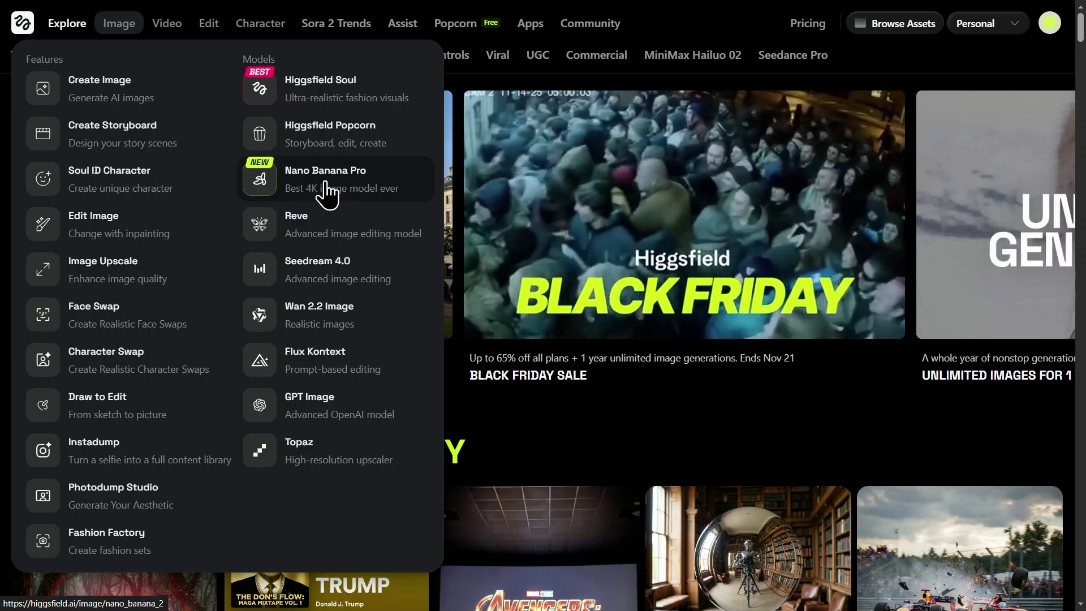
# Step: Open the Nano Banana Pro generator, keeping aspect ratio 4:3 and quality 1K
pyautogui.click(326, 189)
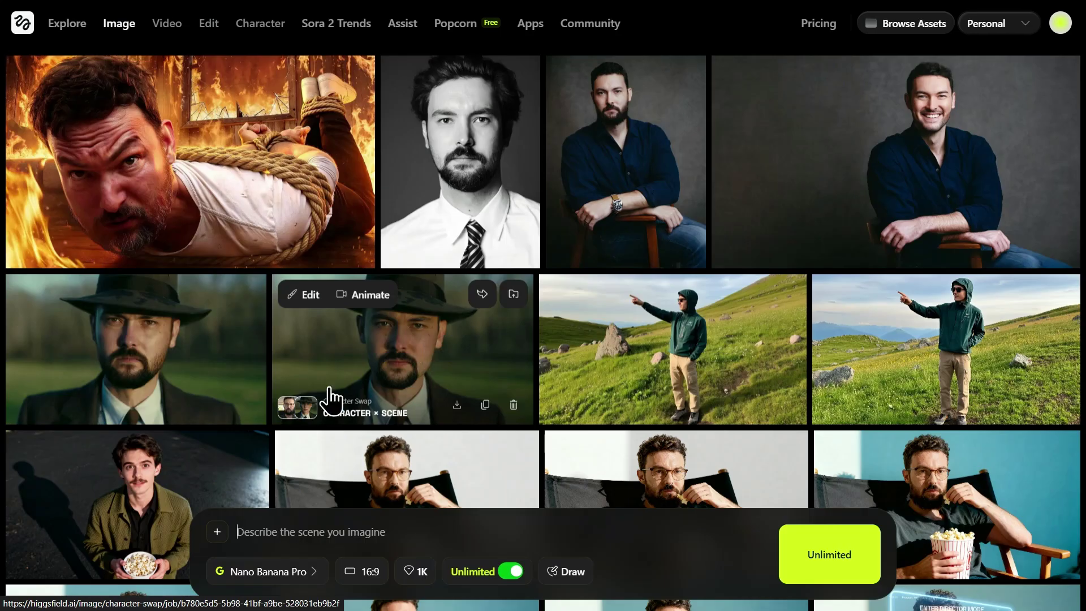
pyautogui.click(358, 573)
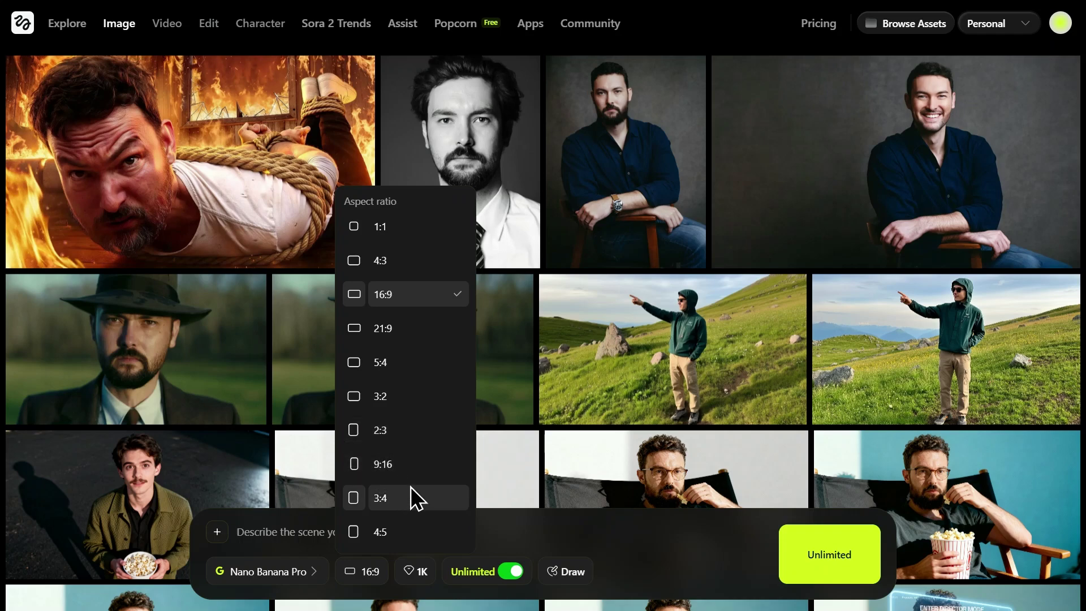
pyautogui.click(407, 578)
pyautogui.click(407, 578)
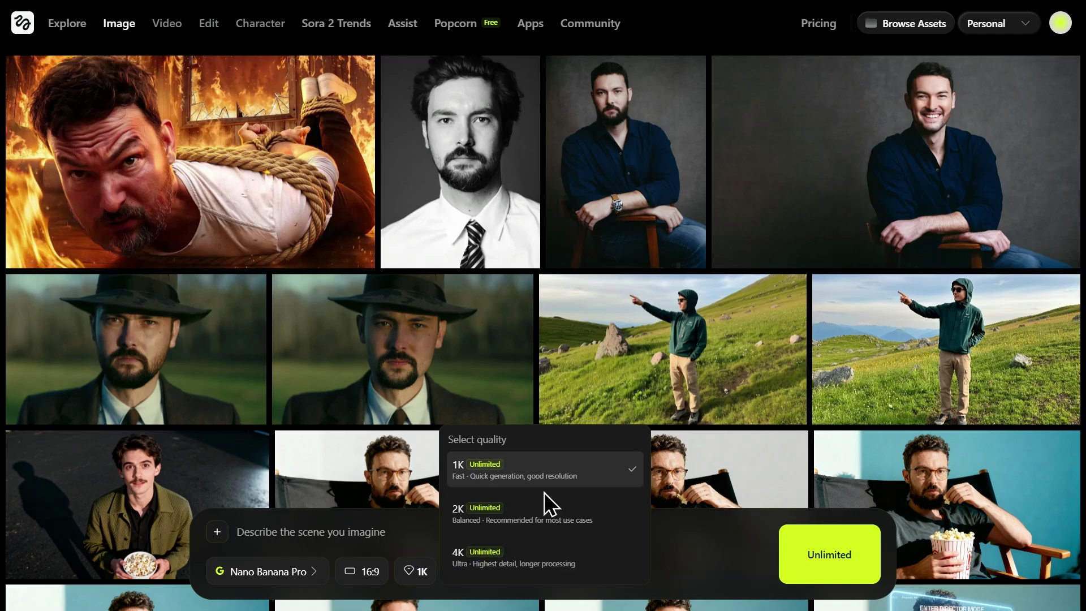
pyautogui.click(408, 542)
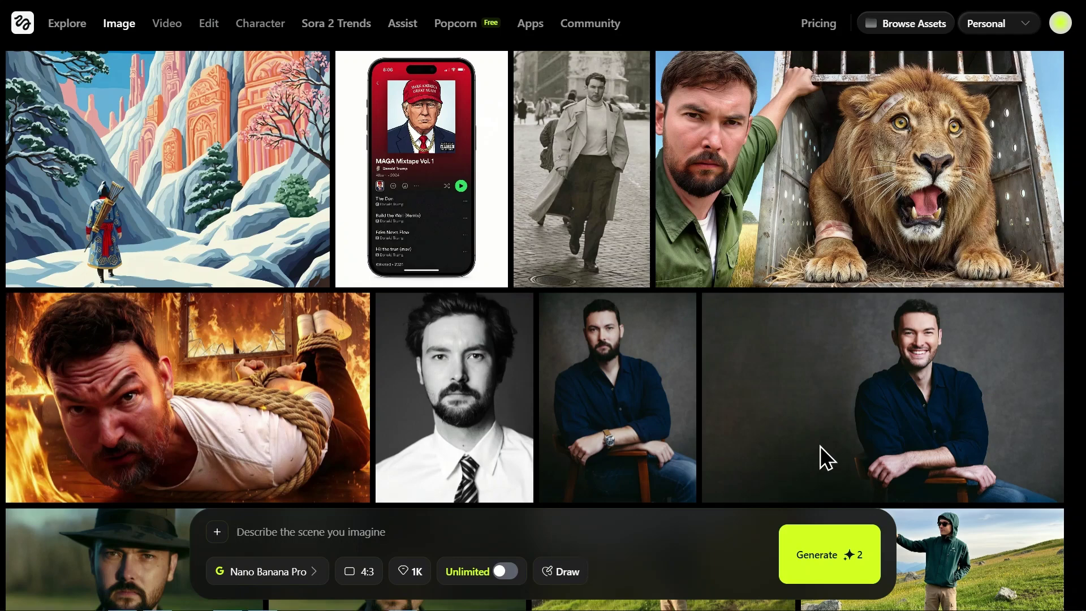
# Step: Paste the food-word logo prompt, switch aspect ratio to 16:9, and generate
pyautogui.click(268, 539)
pyautogui.write('Make 8 sophisticated minimalistic logos, each is a fun food word, and make letters from realistic food to express the meaning of this word. composition: a rendering of all logos on a single solid white background')
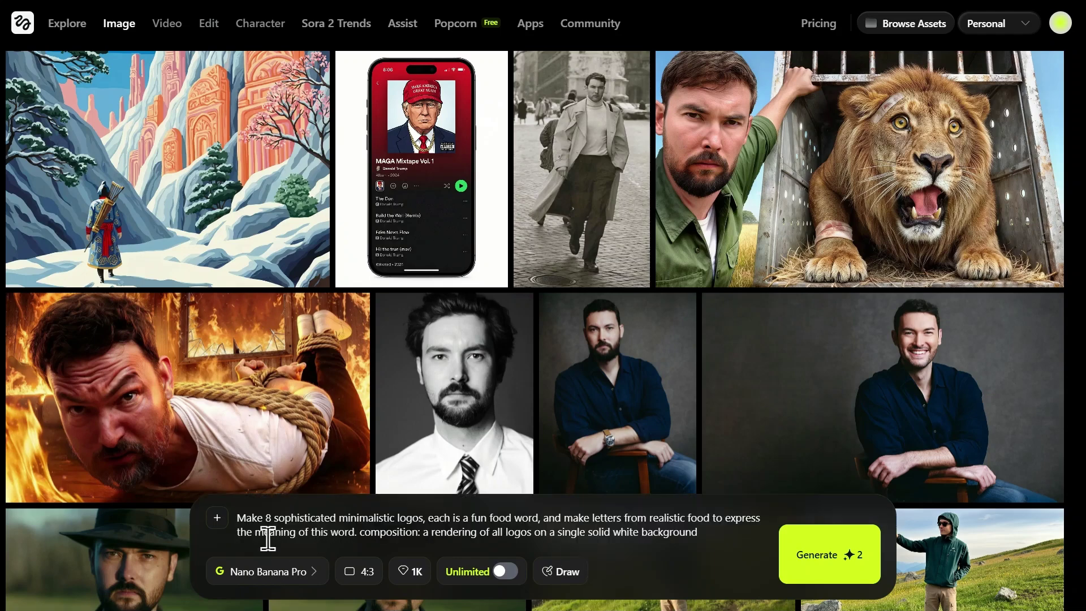
pyautogui.click(353, 572)
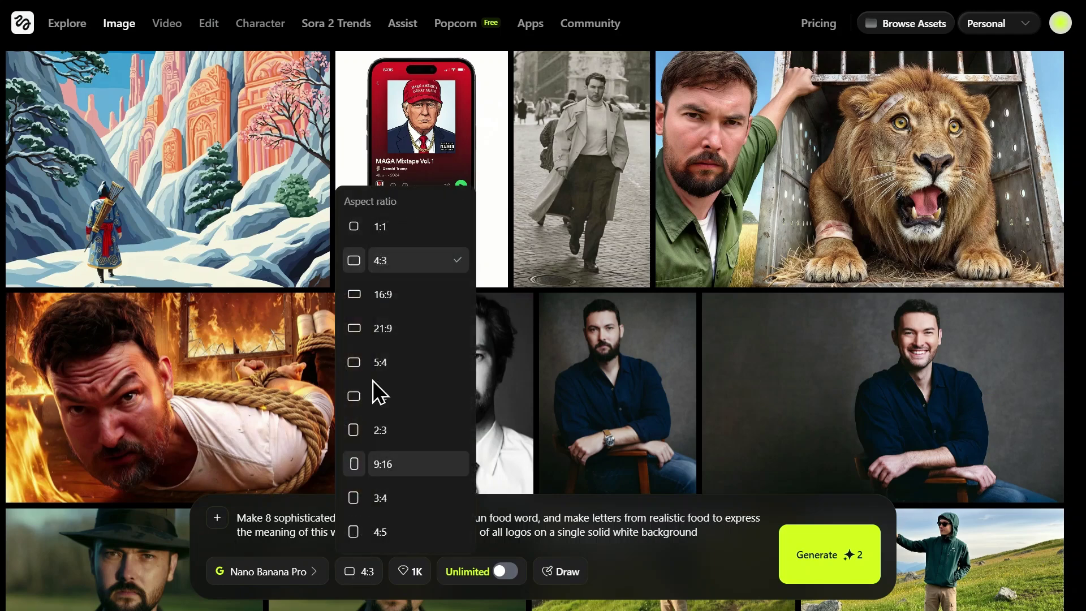
pyautogui.click(383, 295)
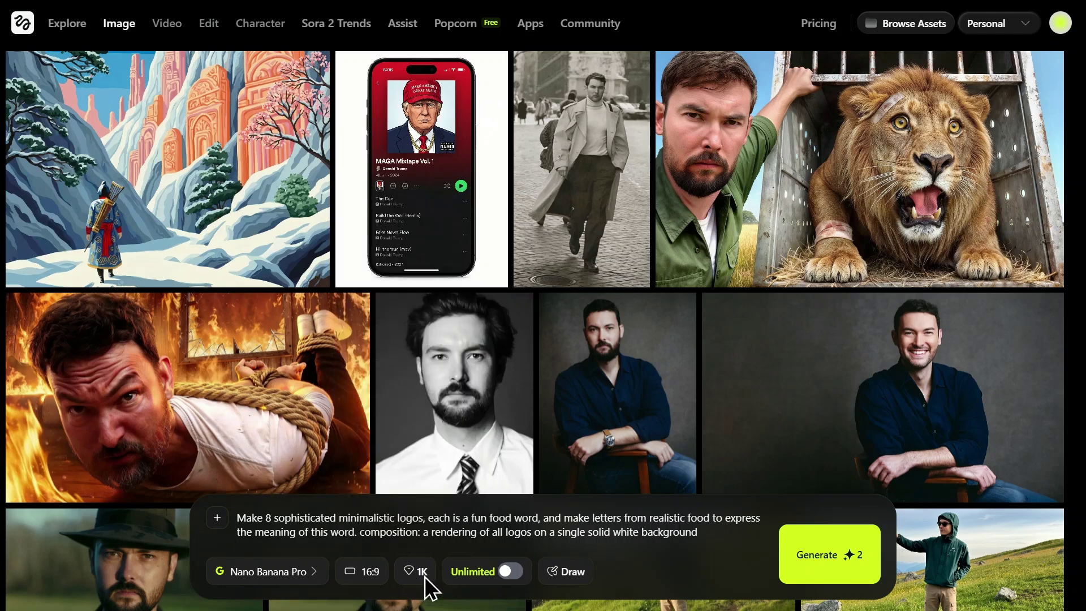
pyautogui.click(810, 556)
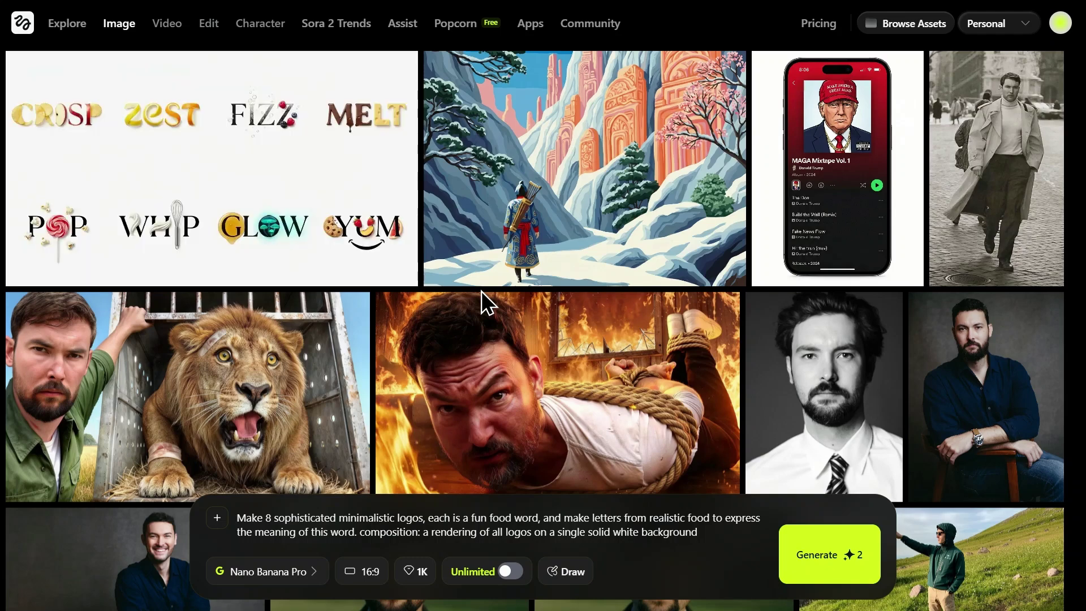
# Step: View the food-word logo image full size, magnifying the WHIP and POP logos
pyautogui.click(261, 211)
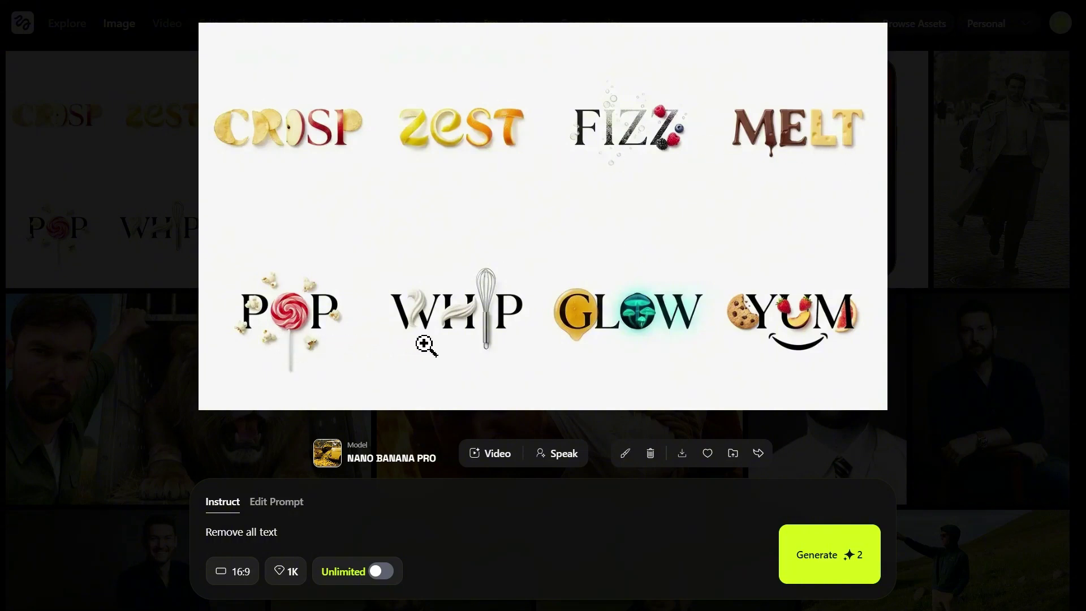
pyautogui.click(455, 306)
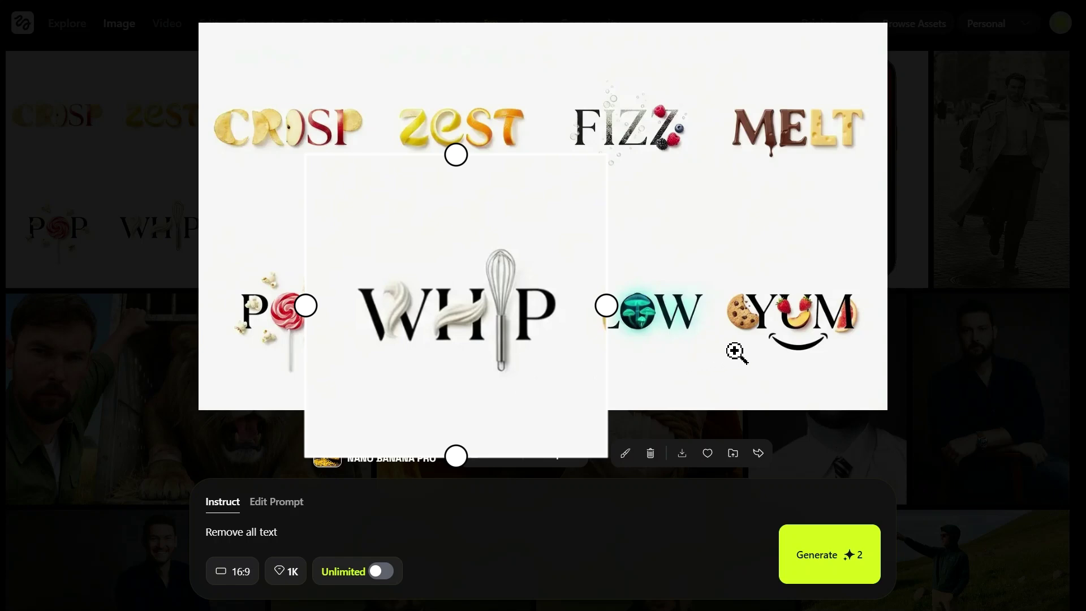
pyautogui.click(854, 344)
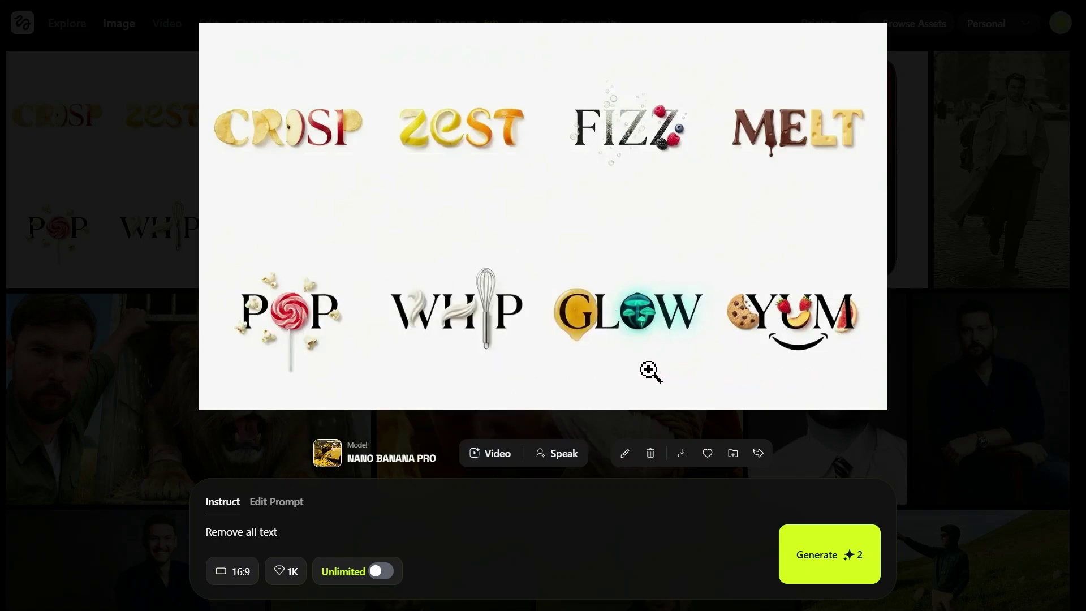
pyautogui.click(651, 372)
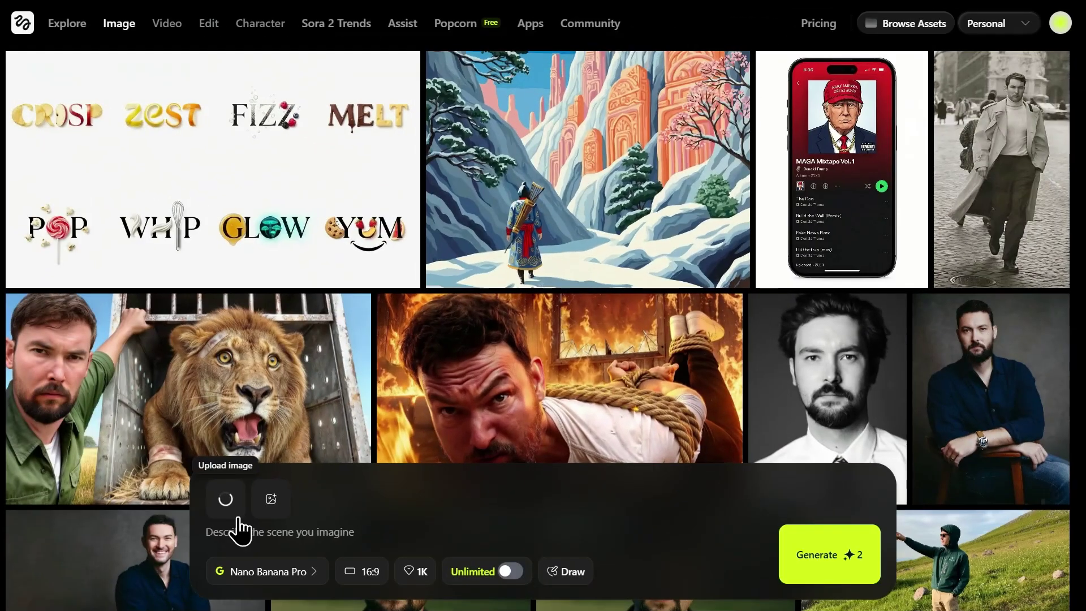
# Step: Attach the woman-and-butterfly reference photo and preview it
pyautogui.click(285, 525)
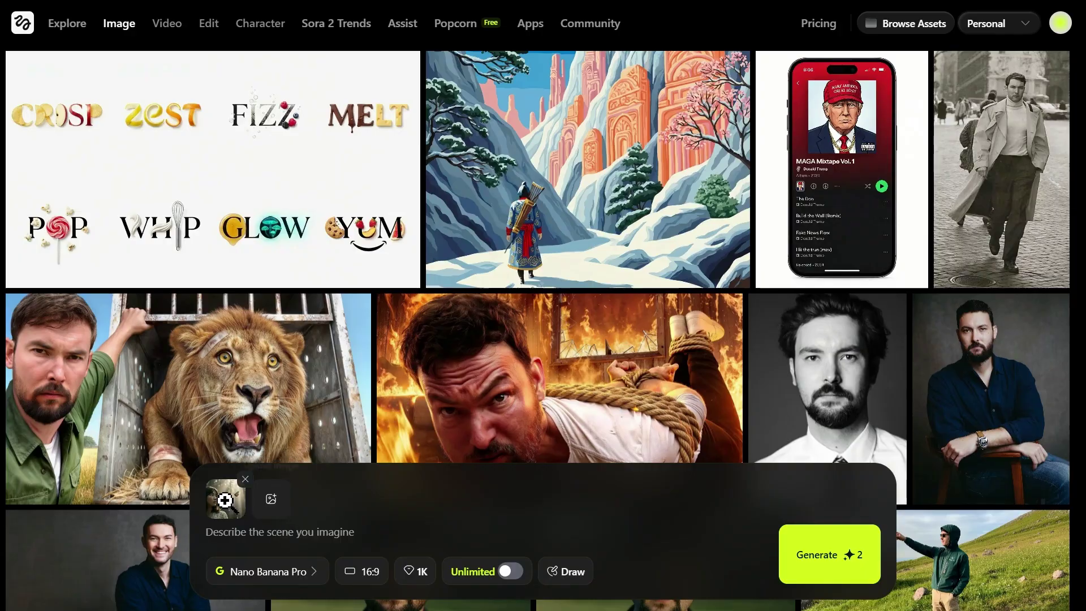
pyautogui.click(226, 506)
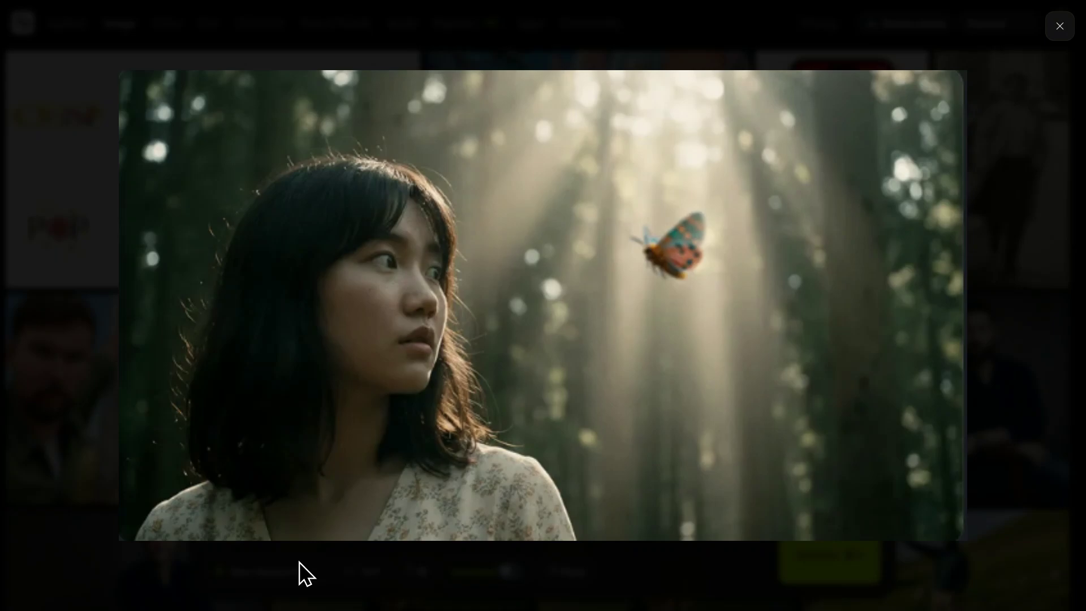
pyautogui.click(1059, 26)
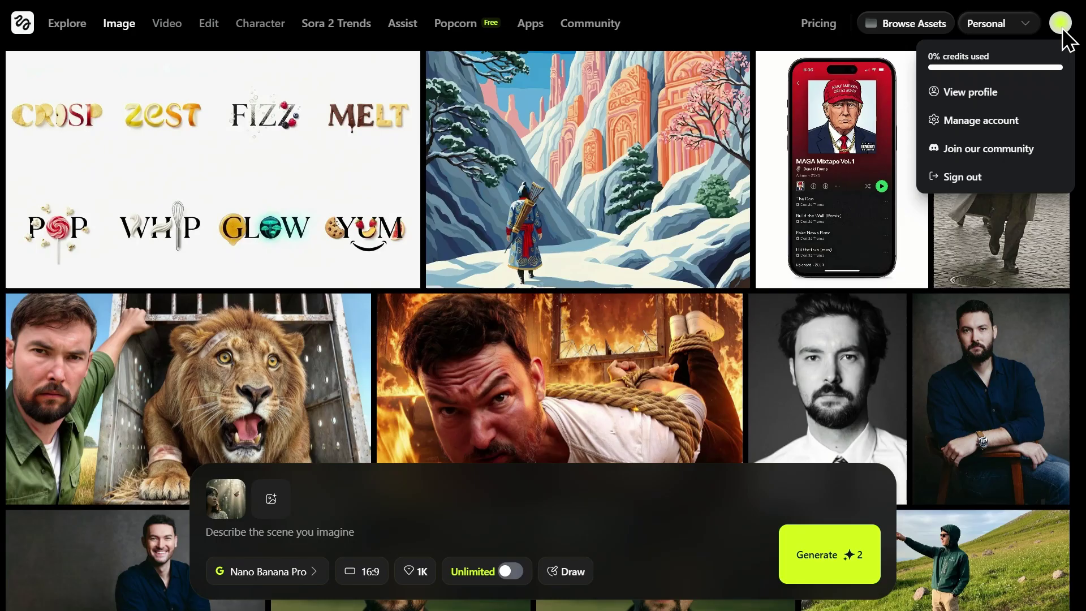
# Step: Paste the vintage library reading prompt and generate the image
pyautogui.click(327, 529)
pyautogui.write('Medium shot of this woman sitting in a dust-filled vintage library, reading an ancient glowing book, intense focus on her face, cinematic lighting, detailed texture on the dress.')
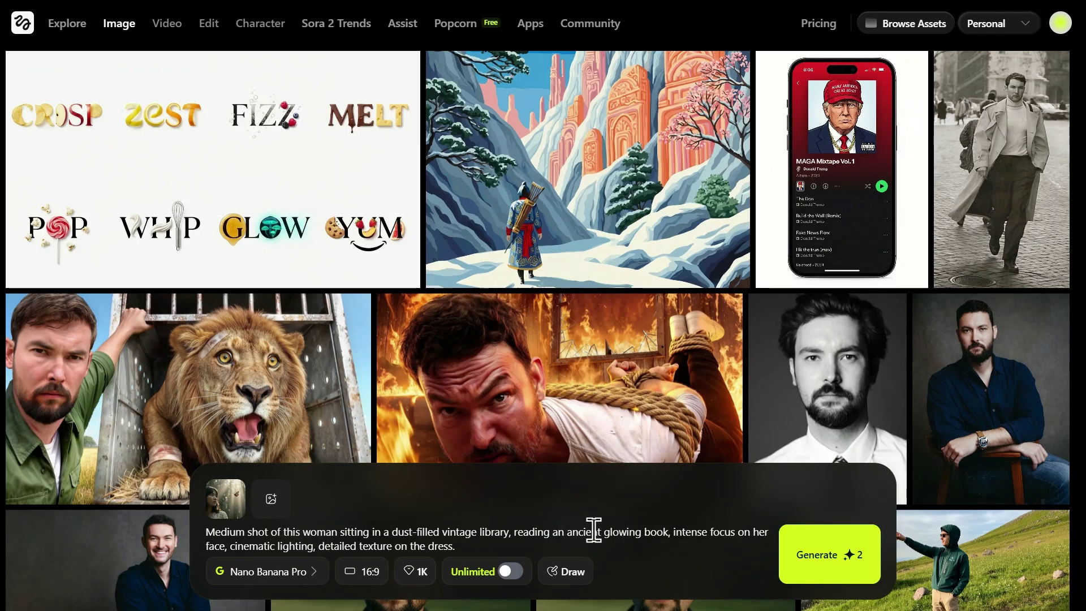
pyautogui.click(817, 539)
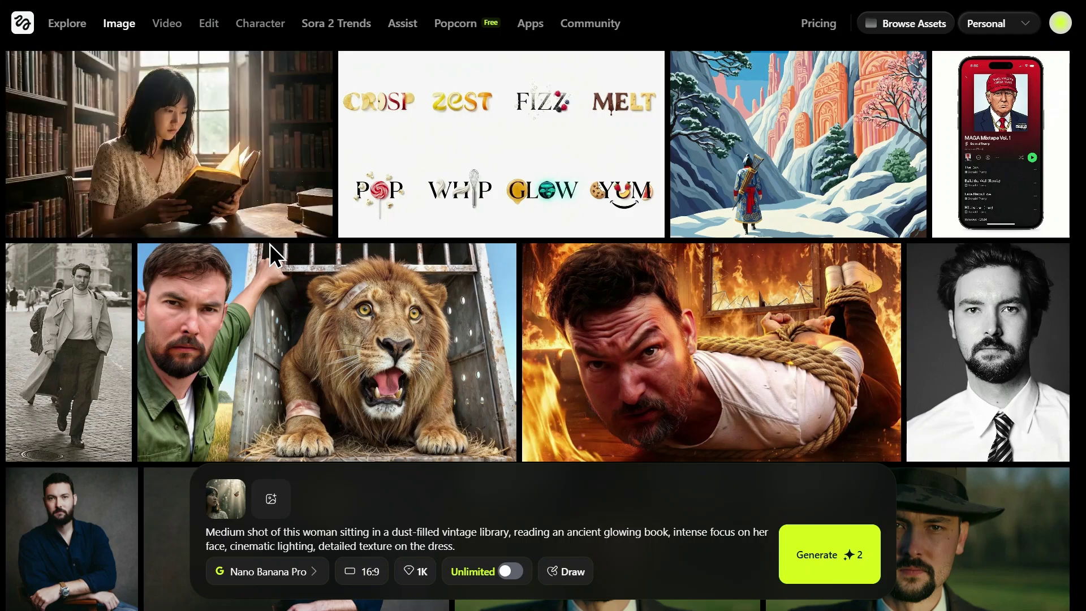
# Step: Replace the library image's instruction with the golden-hour close-up prompt, generate, and preview the result
pyautogui.click(223, 173)
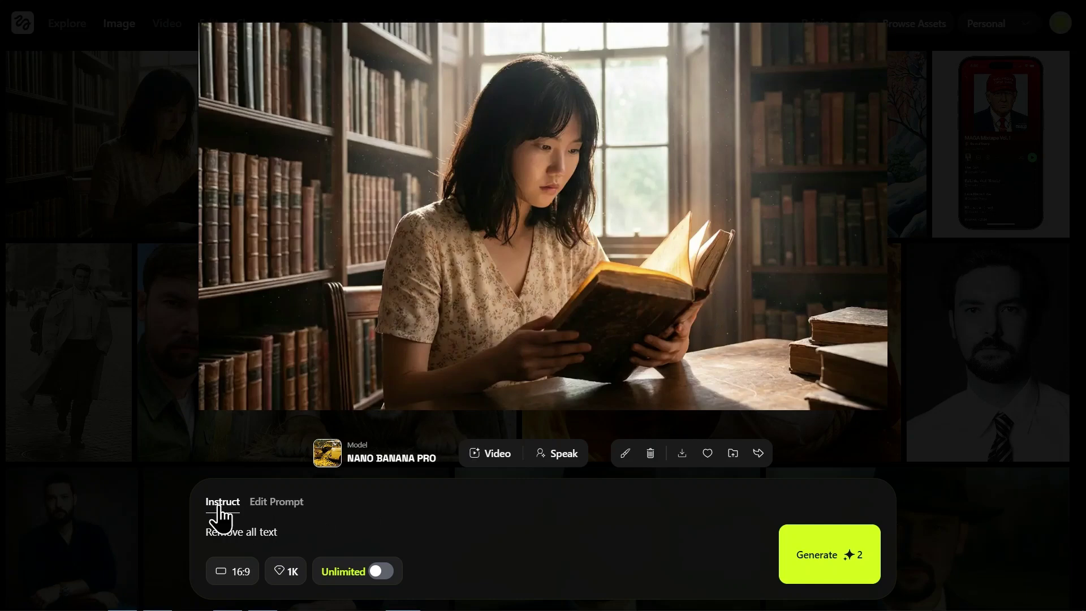
pyautogui.tripleClick(259, 533)
pyautogui.write('Extreme close-up portrait of the same woman, golden hour sunlight hitting her face, wind blowing through her hair, soft bokeh background of a city park.')
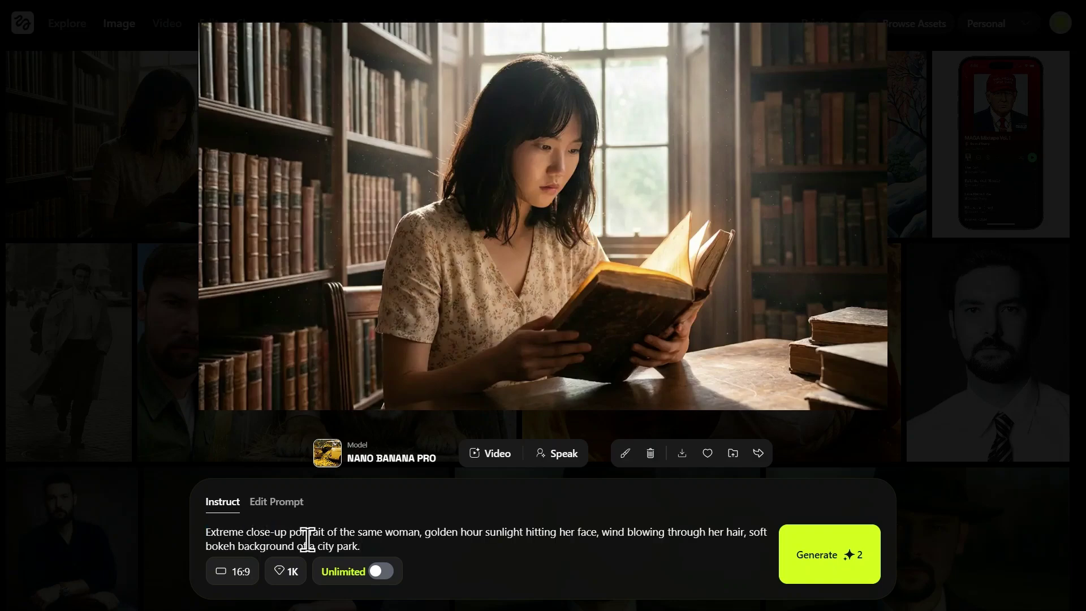
pyautogui.click(806, 538)
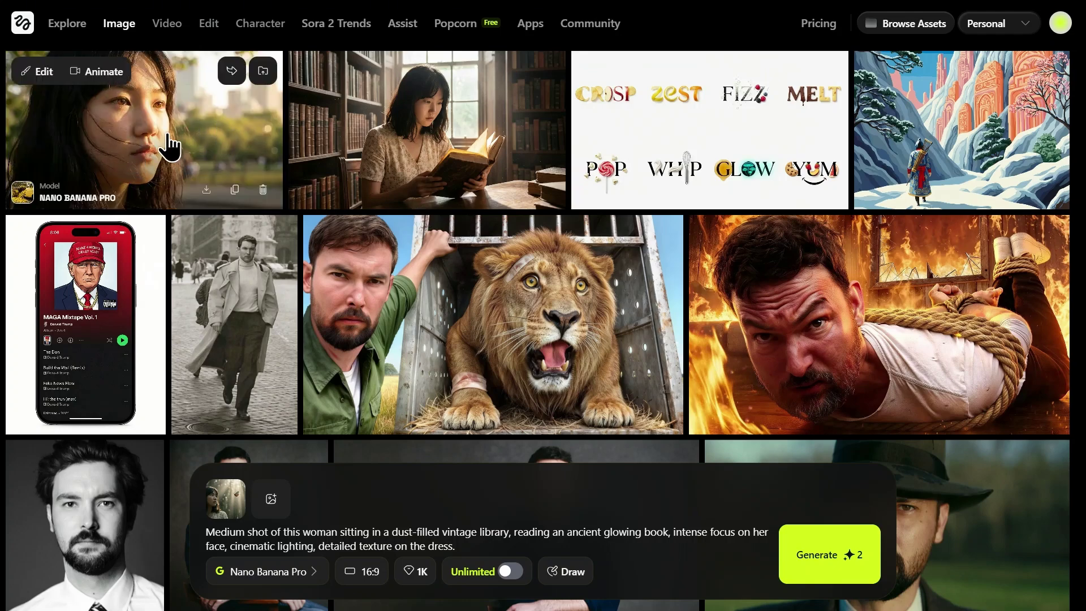
pyautogui.click(169, 137)
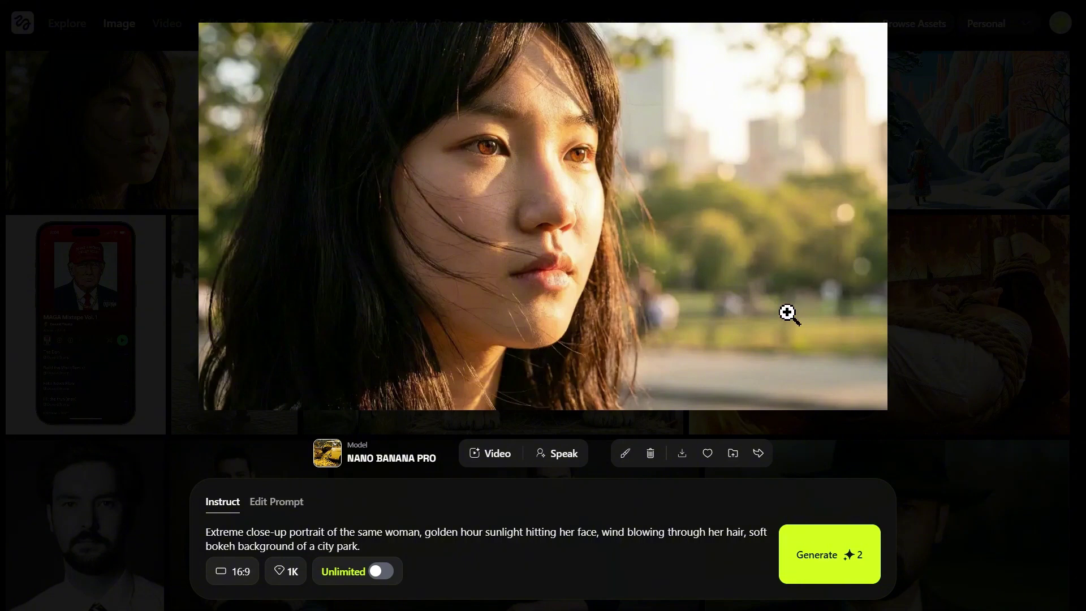
pyautogui.click(938, 332)
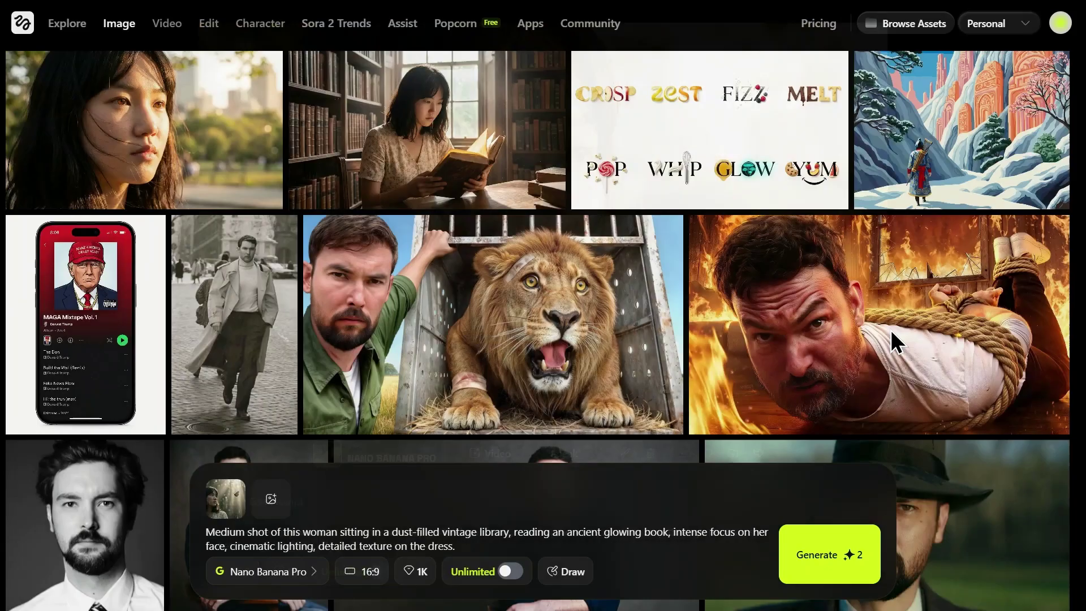
# Step: Generate THE SHADOW ACCORD fantasy poster from the pasted prompt and view it full size
pyautogui.click(342, 160)
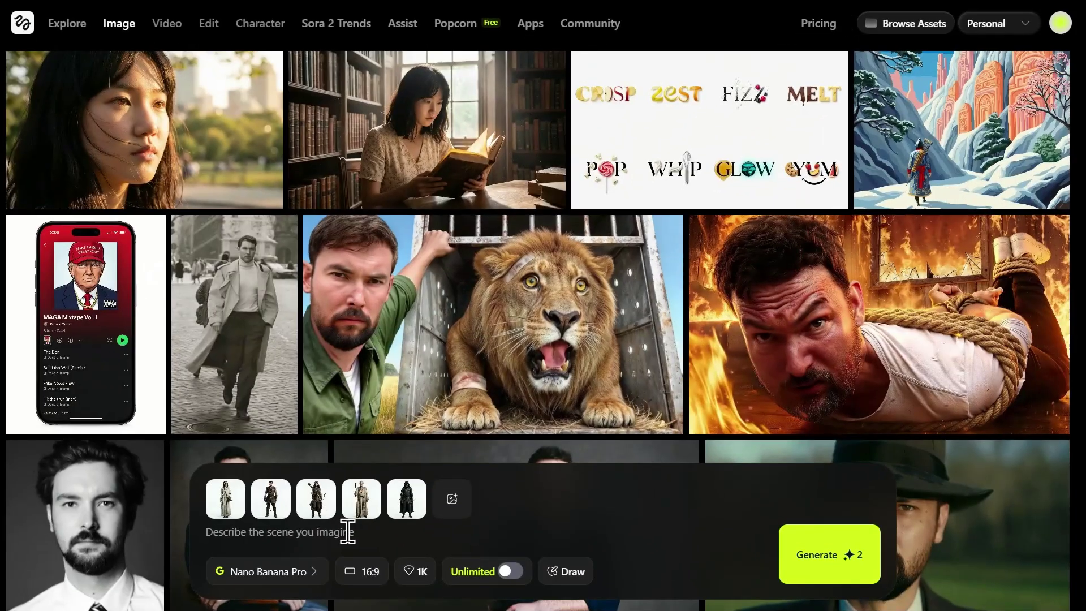
pyautogui.write('Create a dark fantasy adventure movie poster with the title "THE SHADOW ACCORD."')
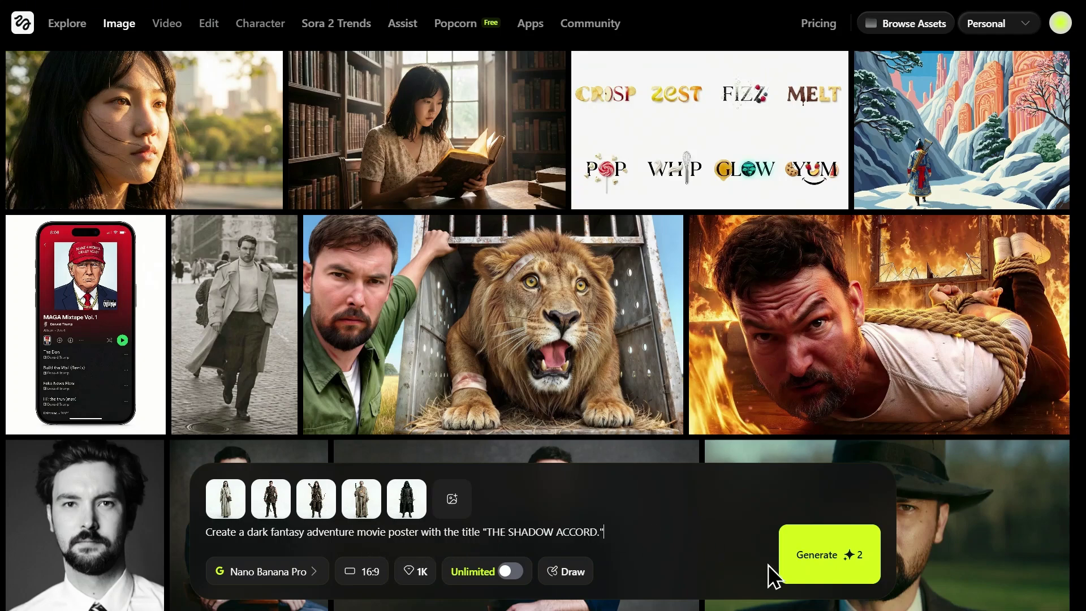
pyautogui.click(801, 570)
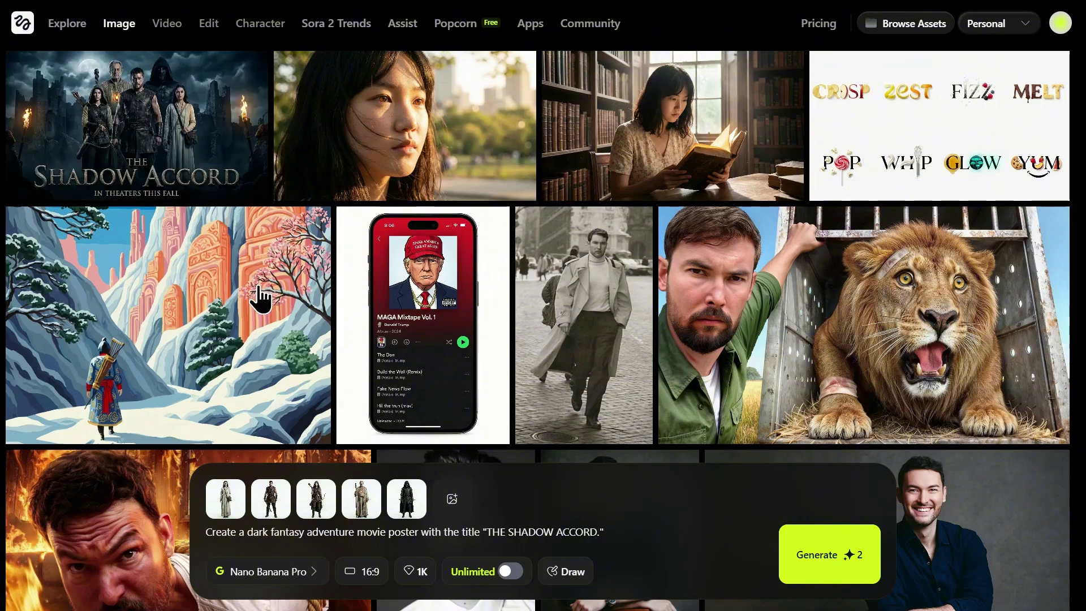
pyautogui.moveTo(191, 145)
pyautogui.click(190, 116)
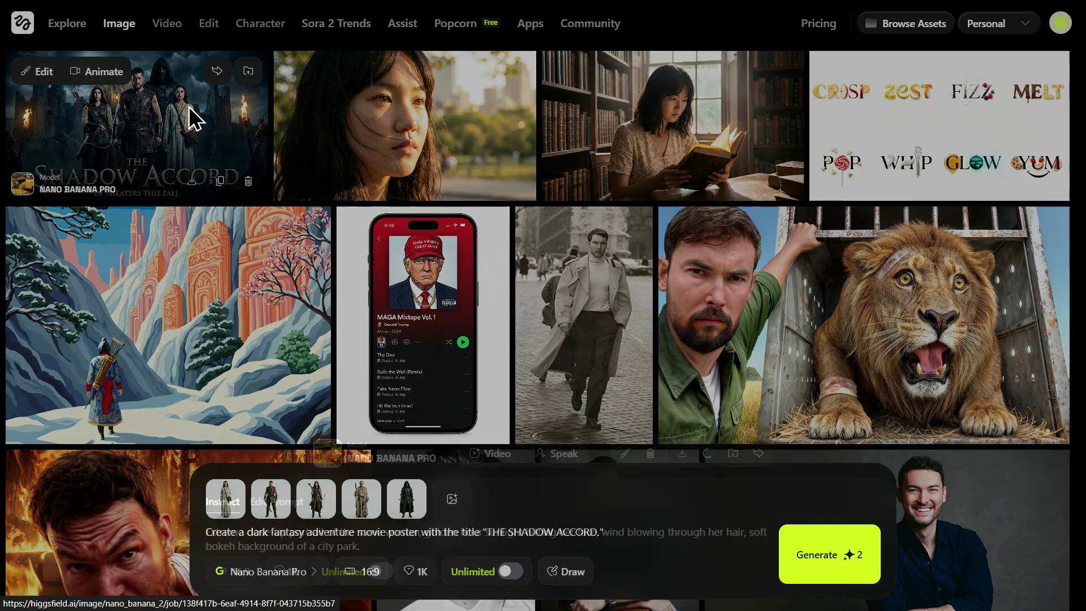